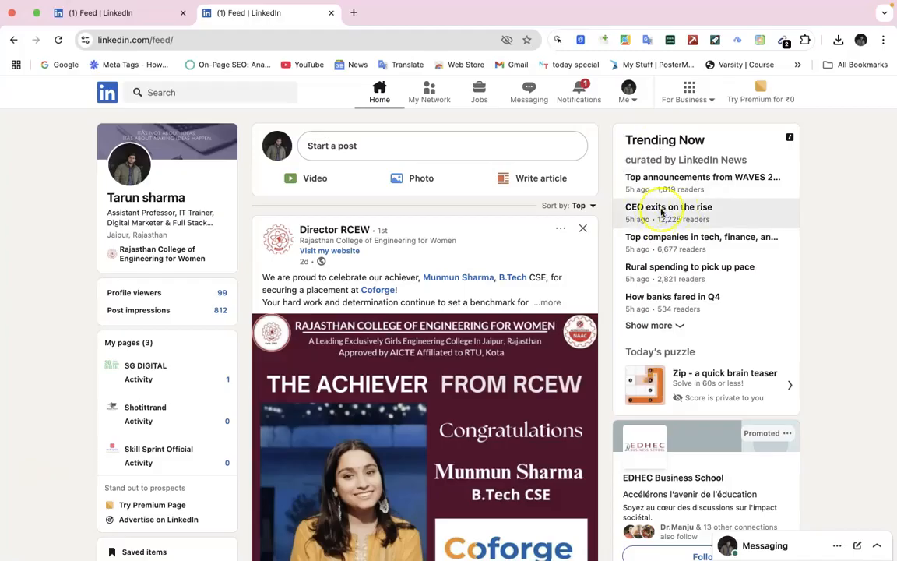
# - Start a free job post titled Digital Marketing Intern and continue with AI
pyautogui.click(686, 99)
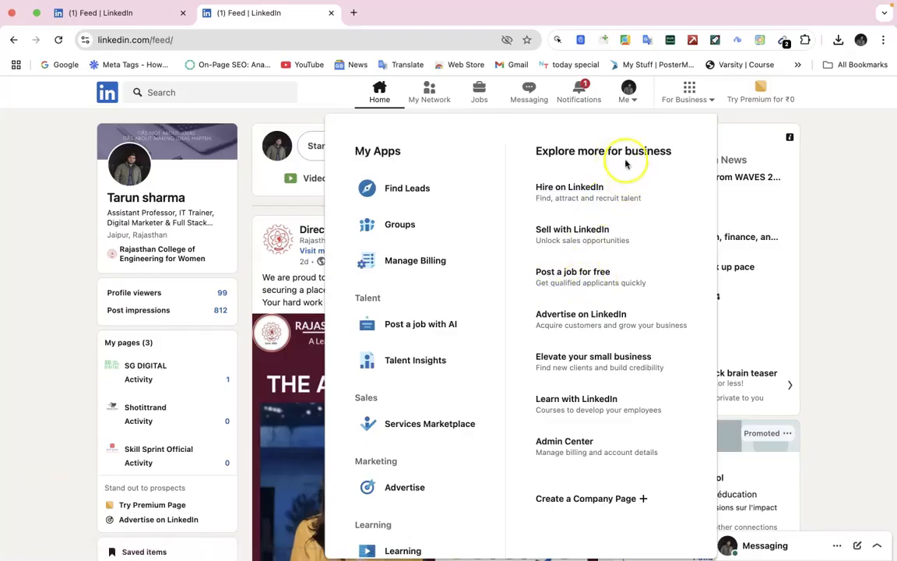
pyautogui.click(604, 279)
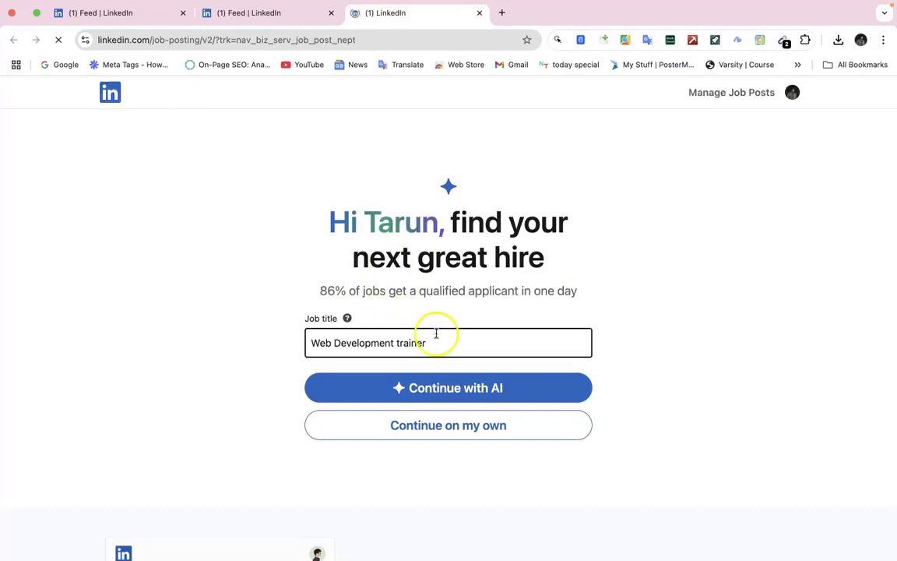
pyautogui.click(346, 340)
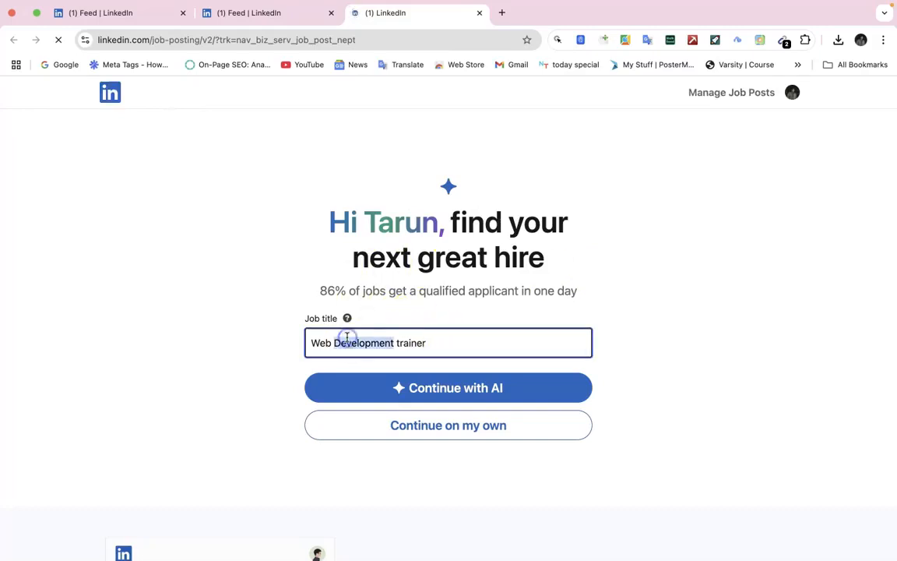
pyautogui.tripleClick(347, 338)
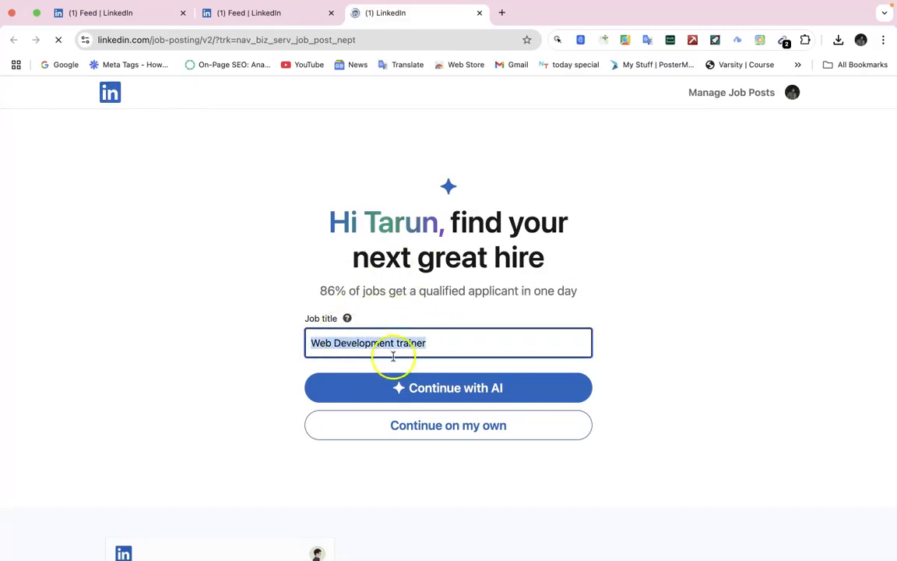
pyautogui.press('BackSpace')
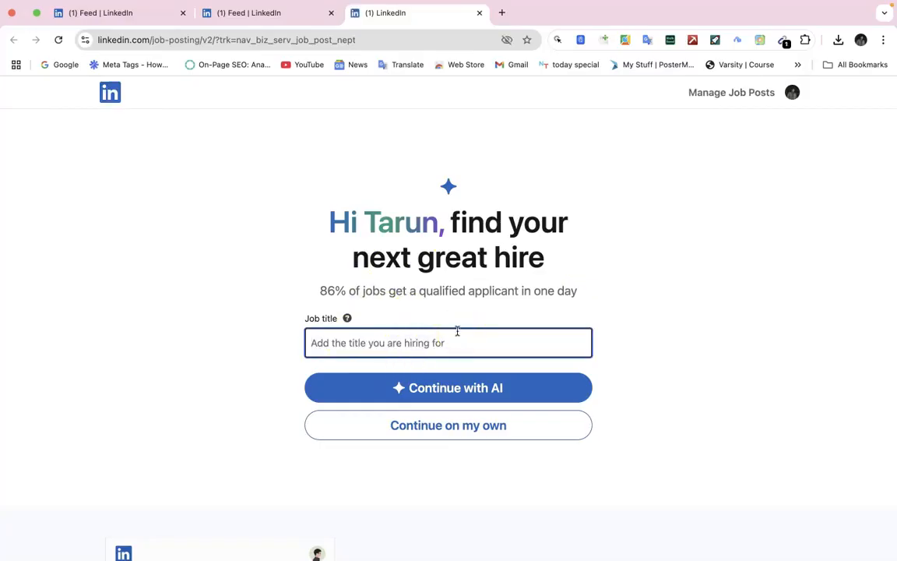
pyautogui.write('Di')
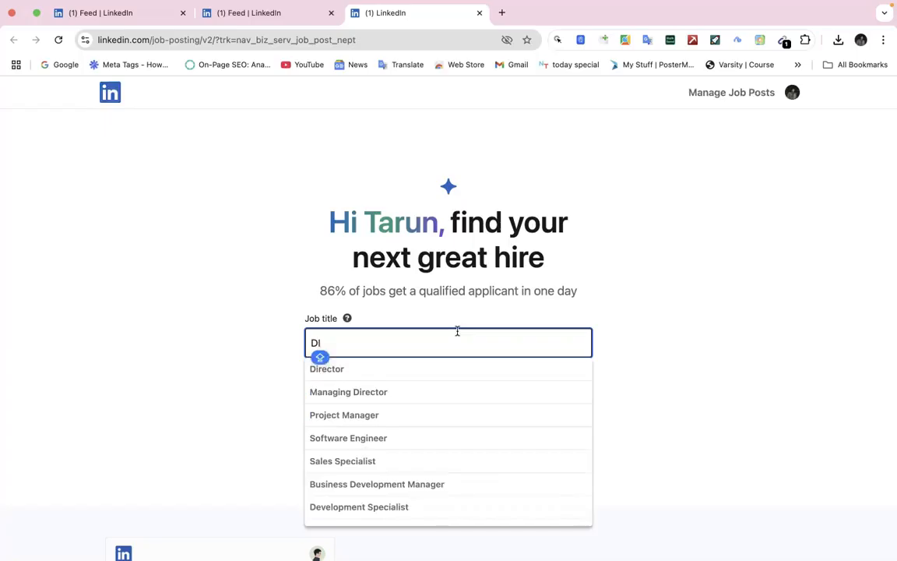
pyautogui.press('BackSpace')
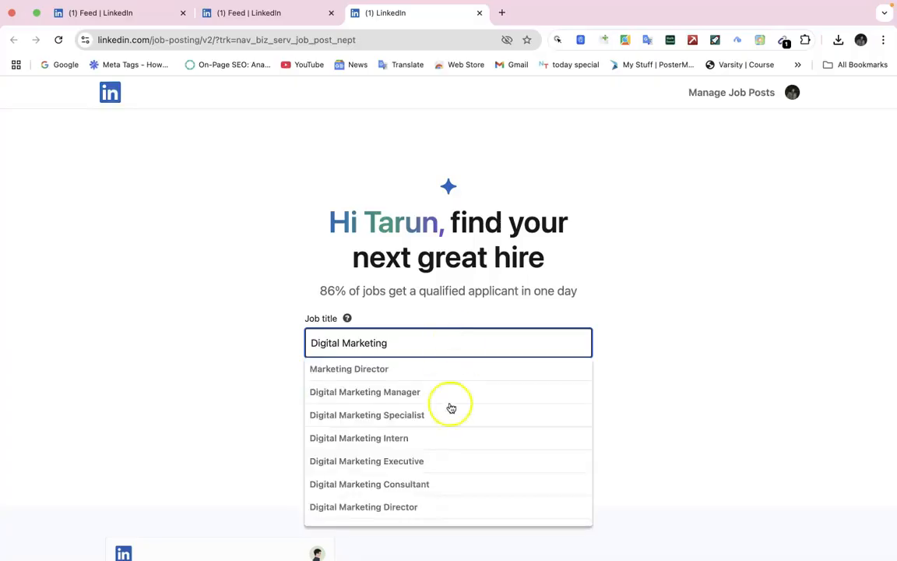
pyautogui.click(428, 438)
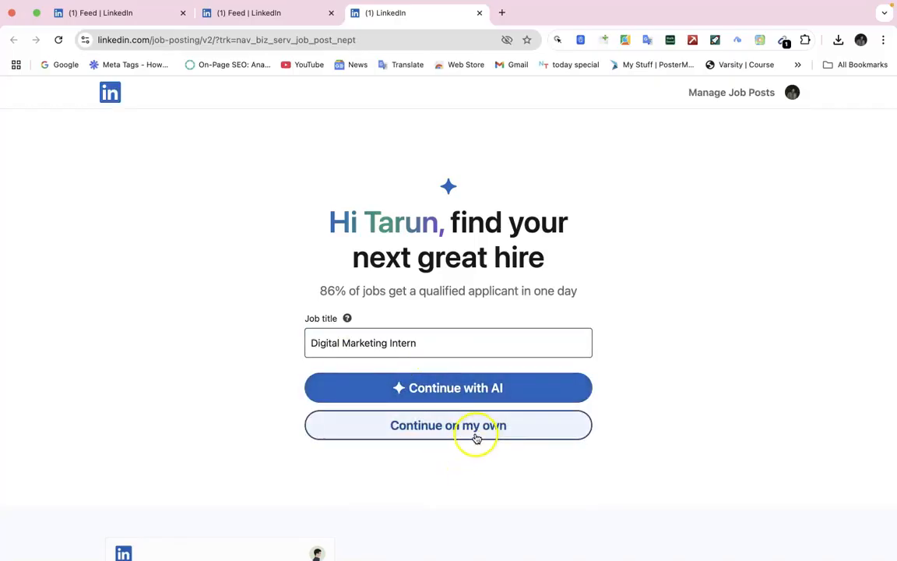
pyautogui.click(451, 383)
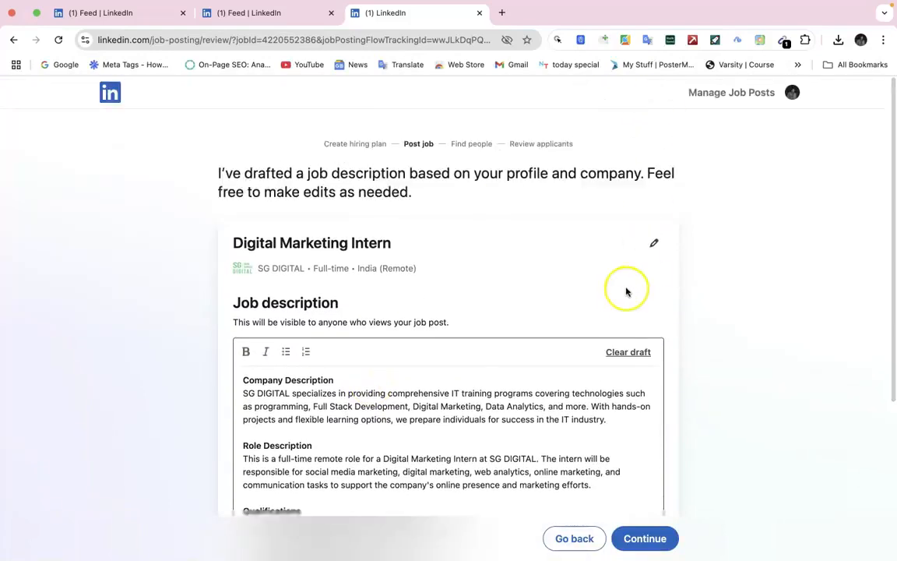
# - Open the job details for editing and examine the company, workplace type, employee location and job type options
pyautogui.scroll(-5, 623, 292)
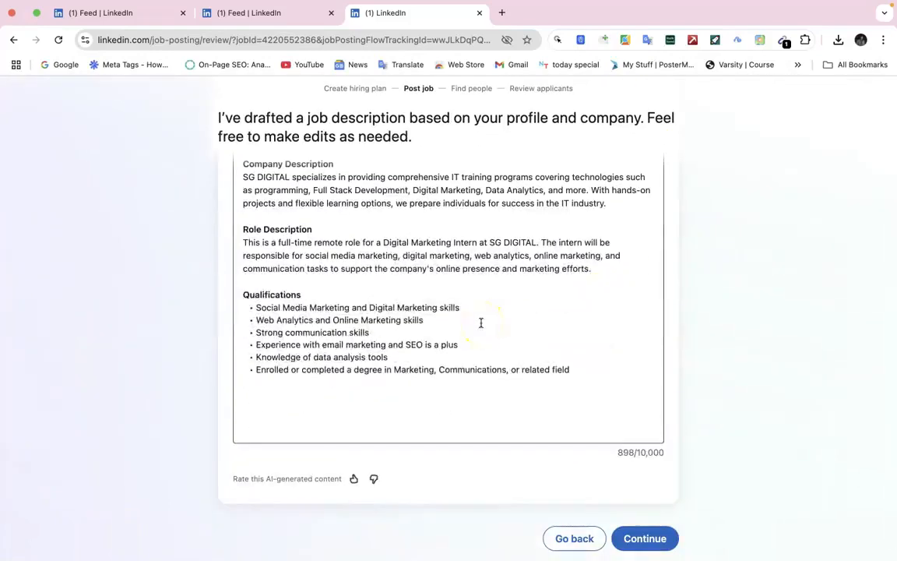
pyautogui.scroll(5, 480, 322)
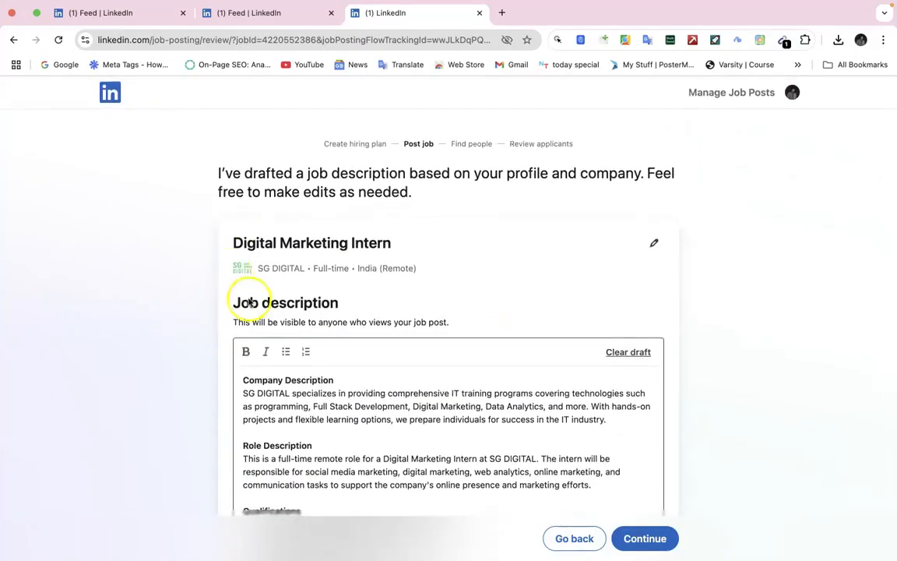
pyautogui.click(654, 244)
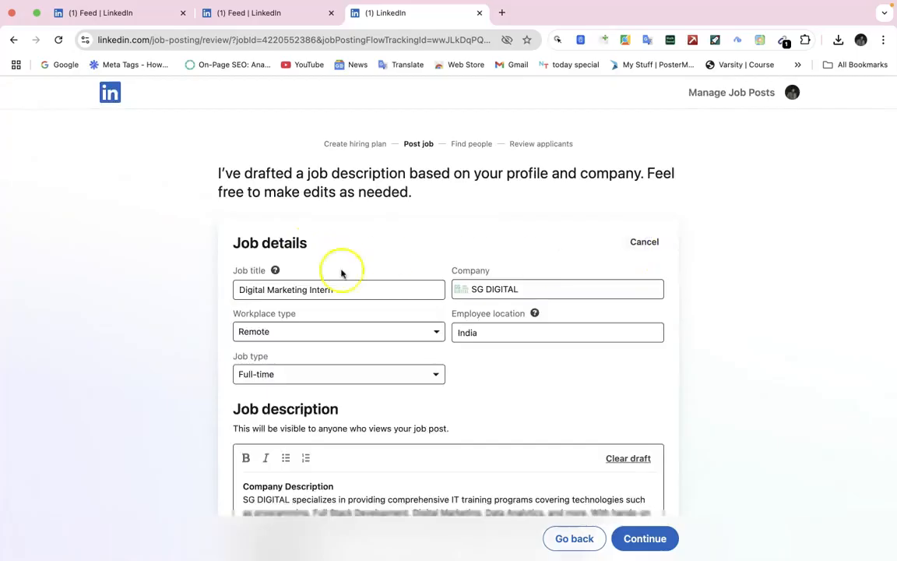
pyautogui.click(506, 289)
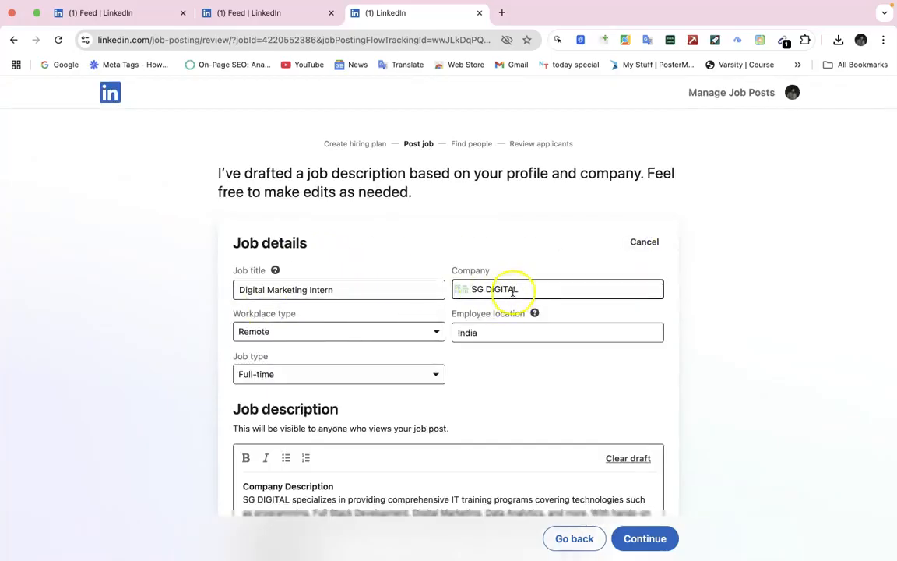
pyautogui.click(271, 338)
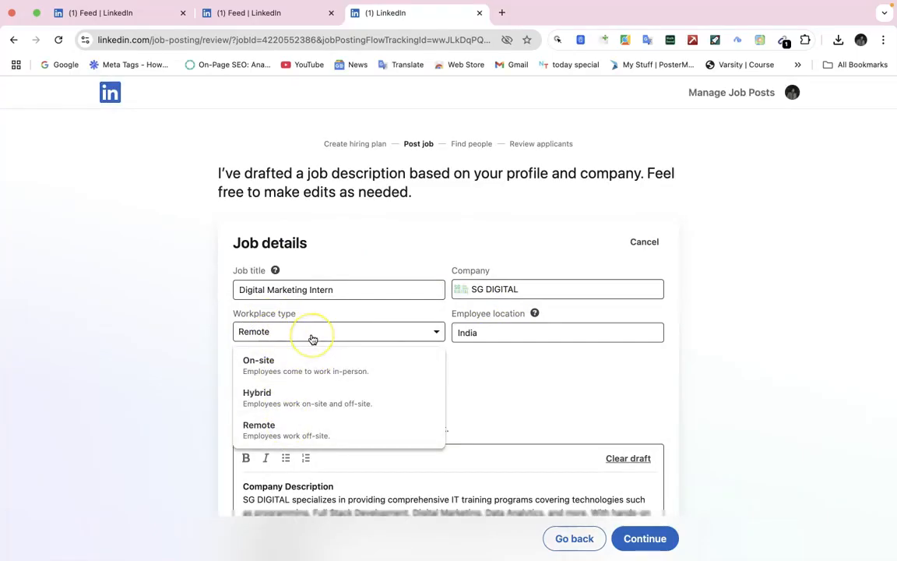
pyautogui.click(476, 329)
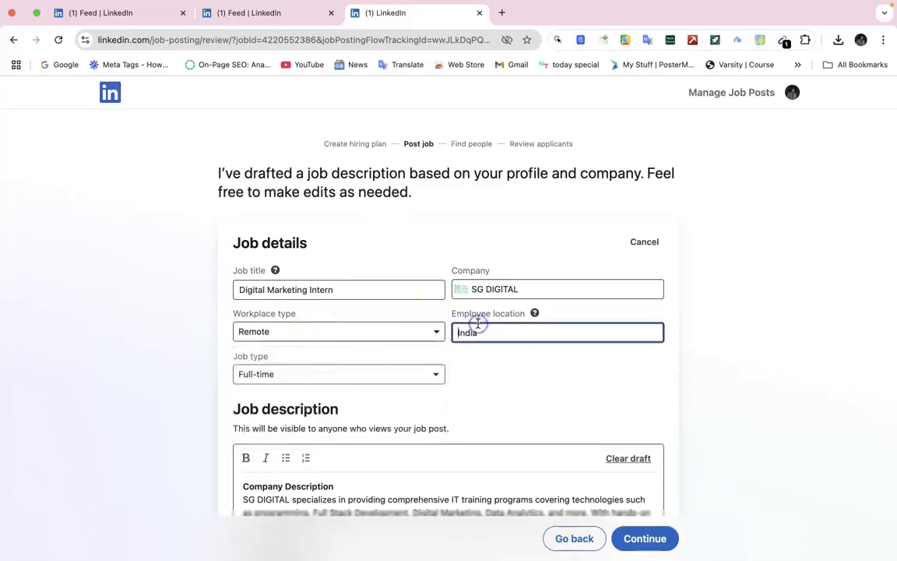
pyautogui.click(358, 375)
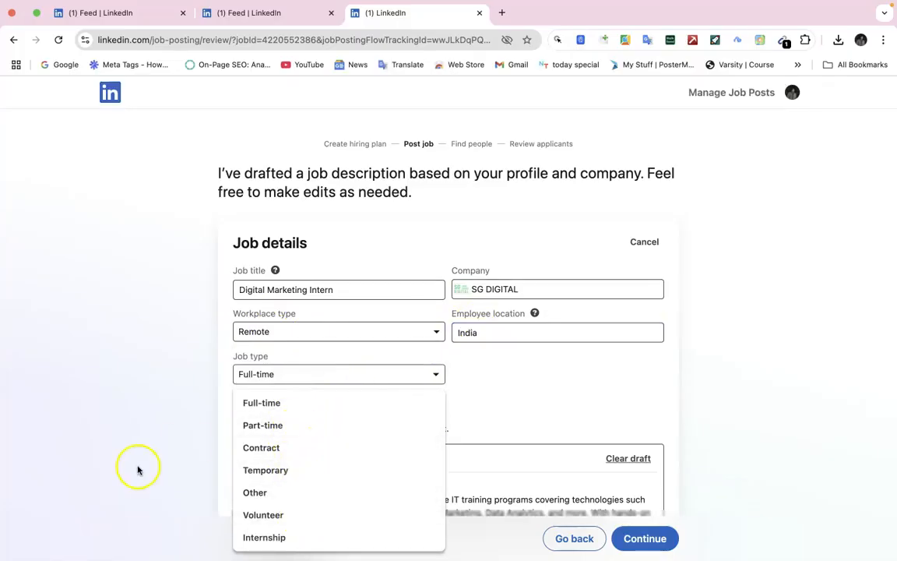
pyautogui.click(456, 378)
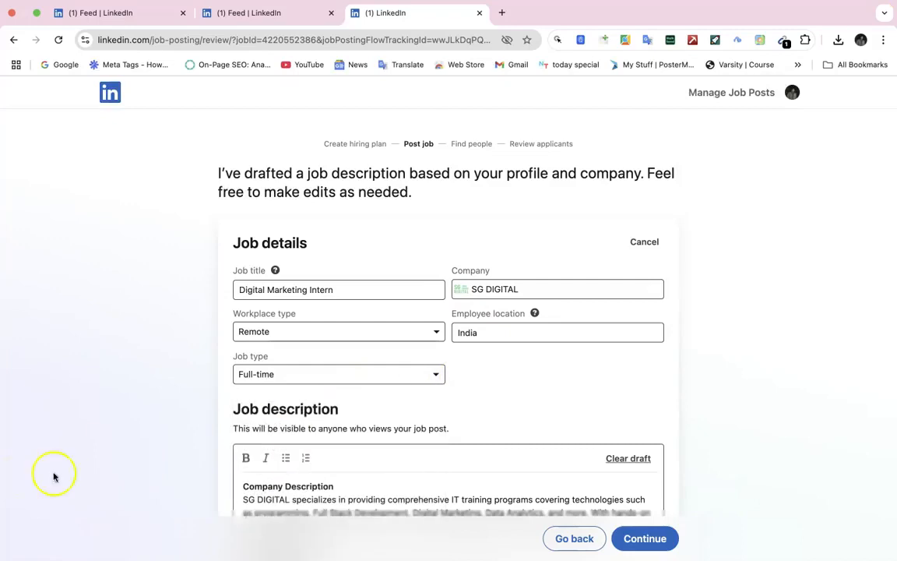
# - Read through the drafted job description, including the company description, role description and qualifications
pyautogui.scroll(-2, 391, 396)
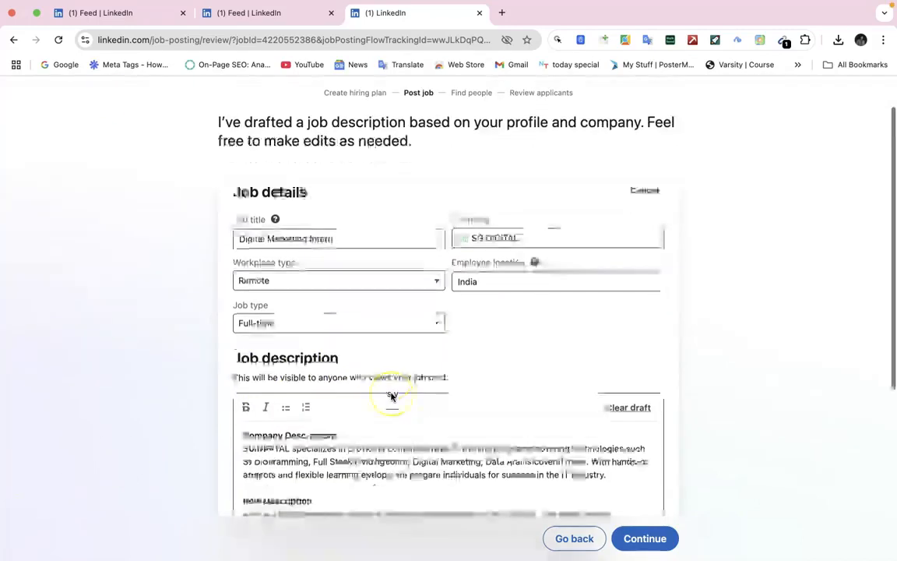
pyautogui.scroll(-3, 392, 395)
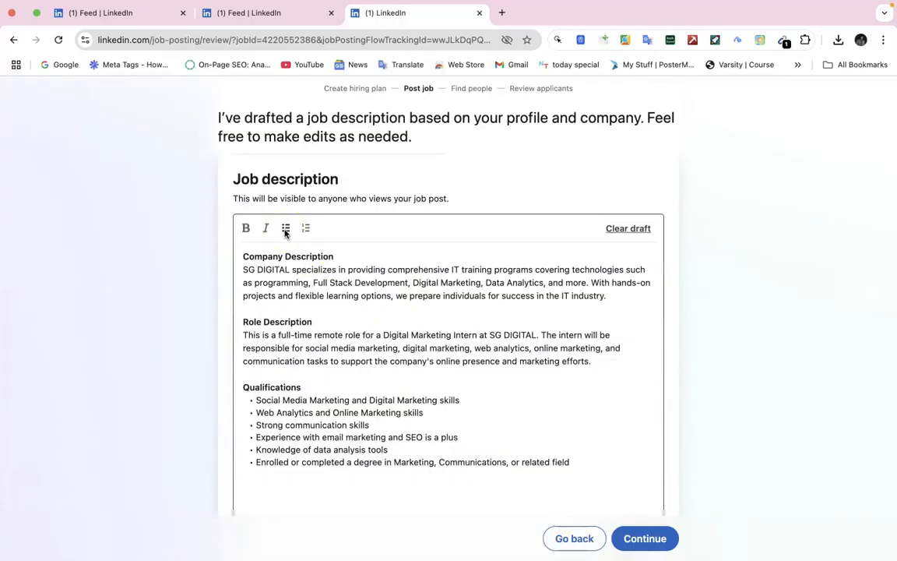
pyautogui.click(288, 308)
pyautogui.scroll(-1, 289, 308)
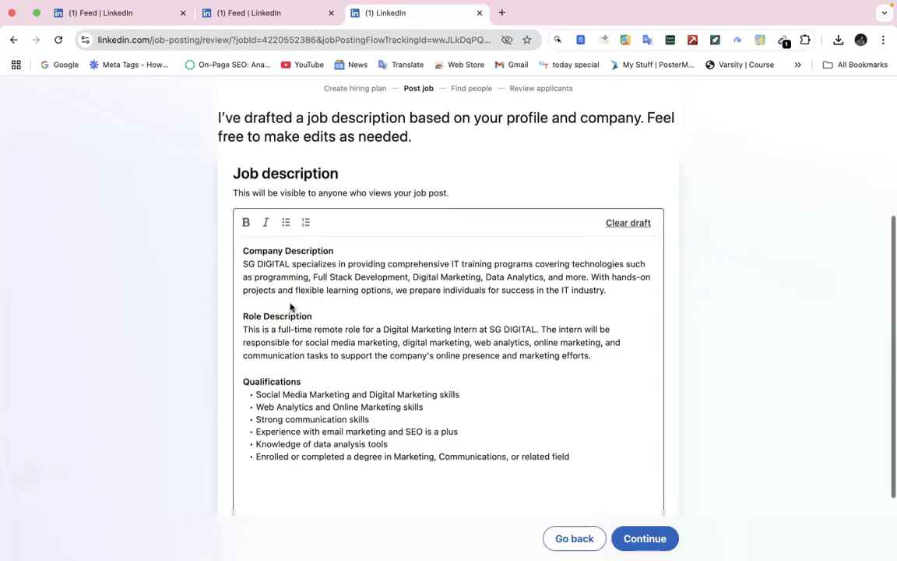
pyautogui.click(367, 289)
pyautogui.scroll(-2, 292, 315)
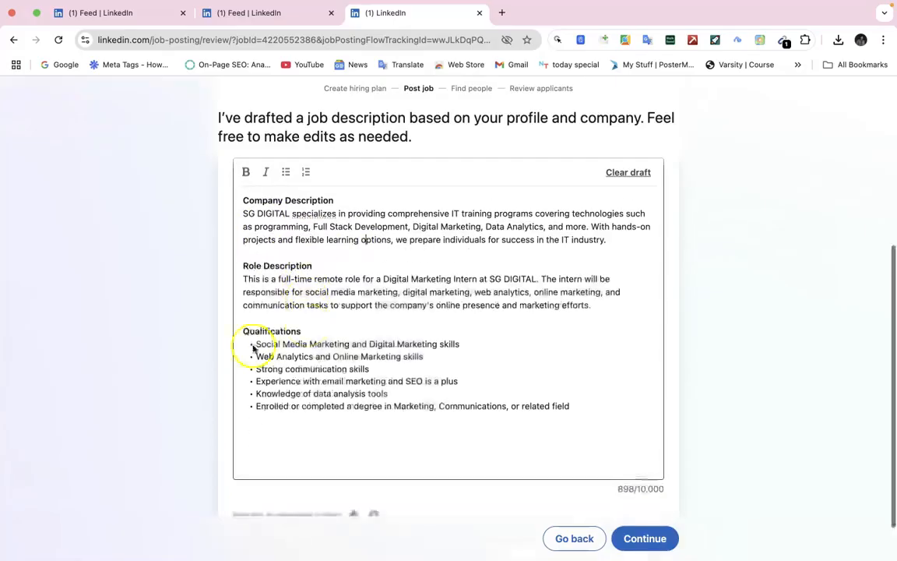
pyautogui.scroll(-2, 268, 347)
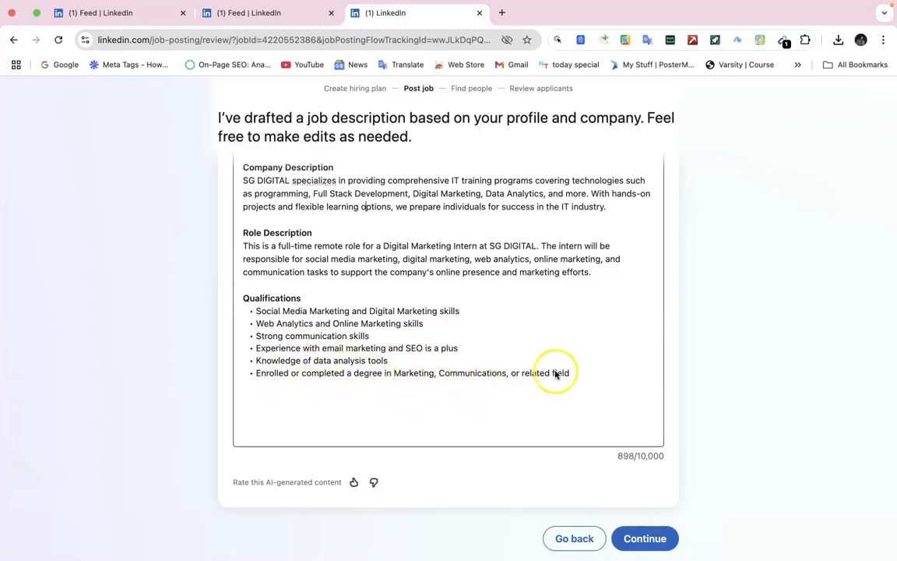
pyautogui.scroll(2, 556, 374)
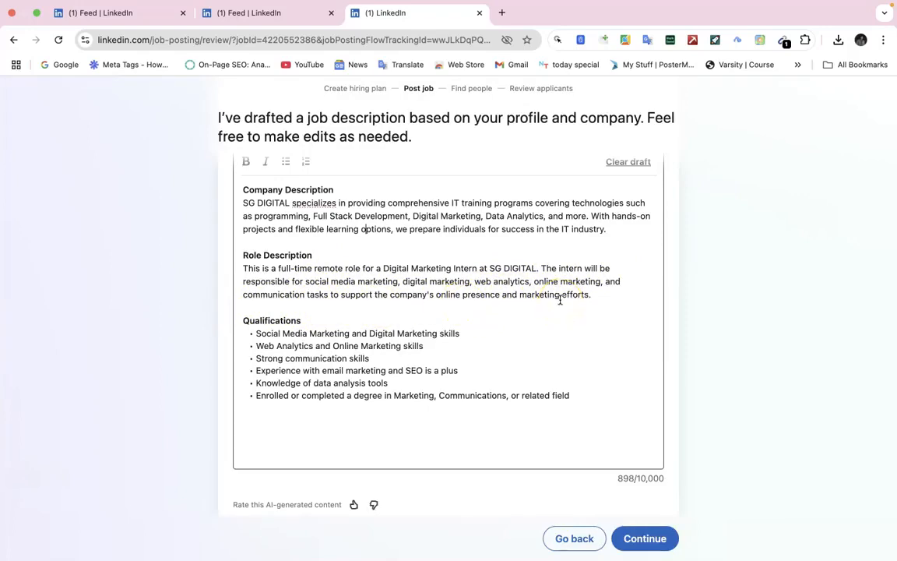
pyautogui.scroll(-2, 554, 441)
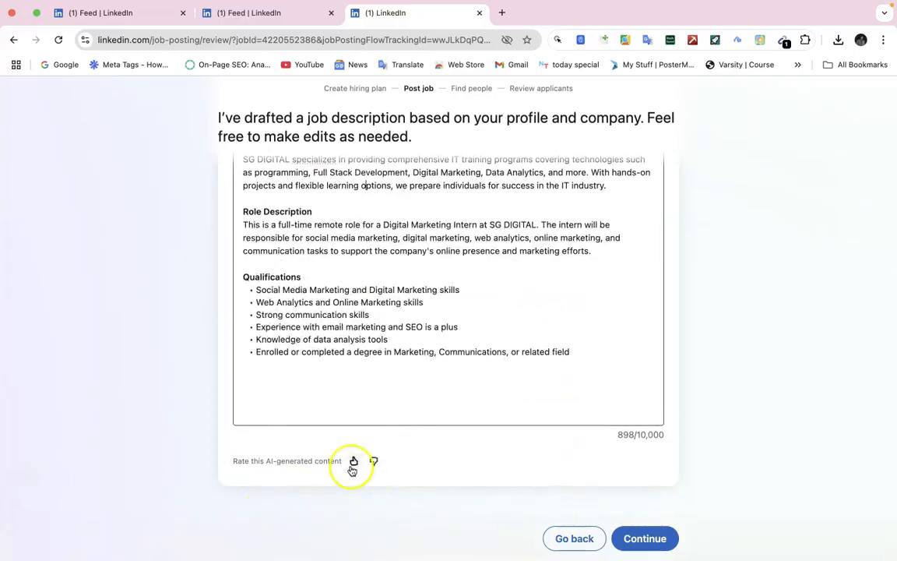
# - Rate the AI-generated job description positively and continue to the job settings without editing the draft
pyautogui.click(354, 461)
pyautogui.scroll(2, 492, 429)
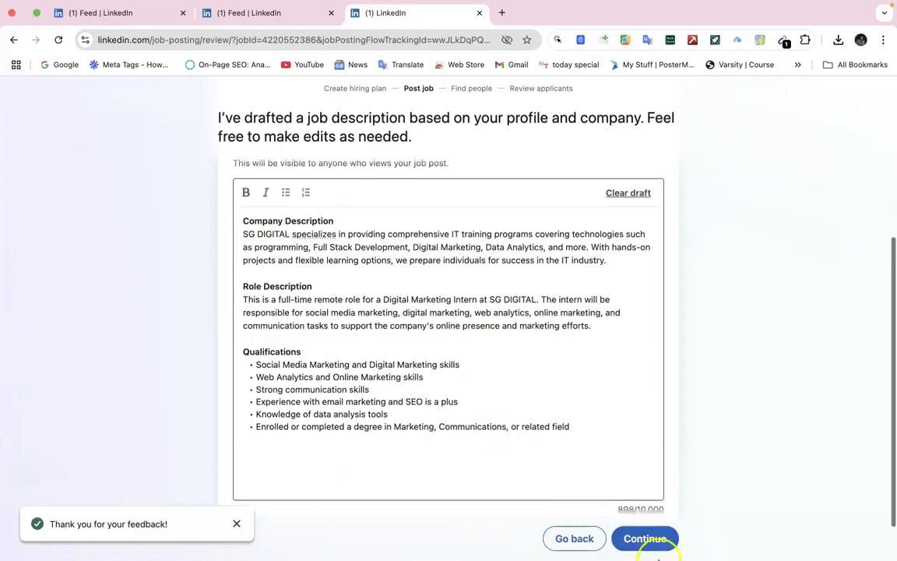
pyautogui.click(660, 539)
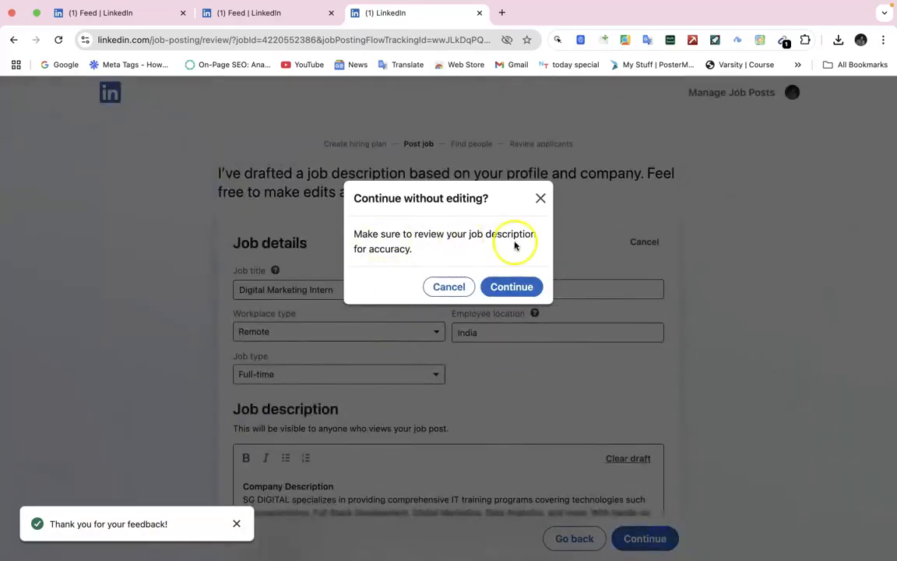
pyautogui.click(506, 287)
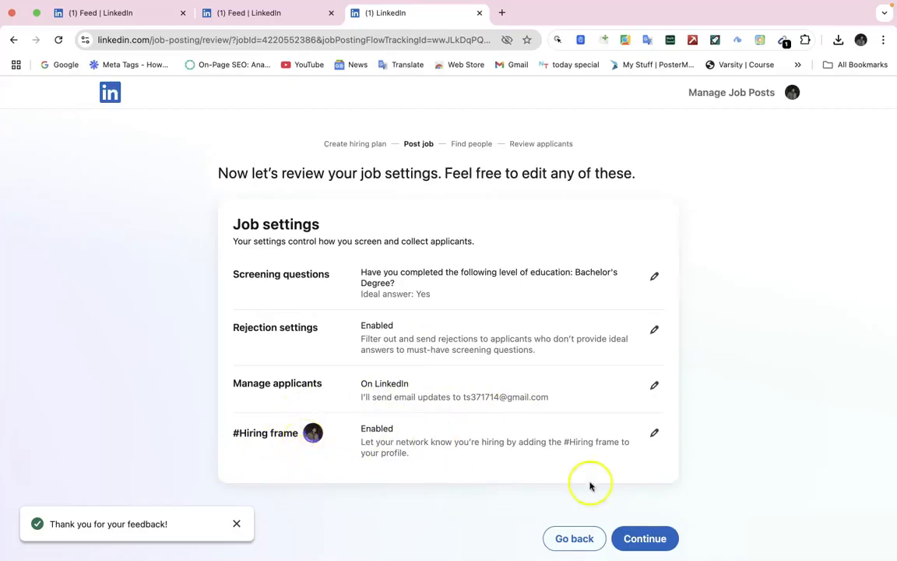
# - Set the #Hiring frame to "No, don't add the photo frame" and continue to the ideal qualifications
pyautogui.click(651, 435)
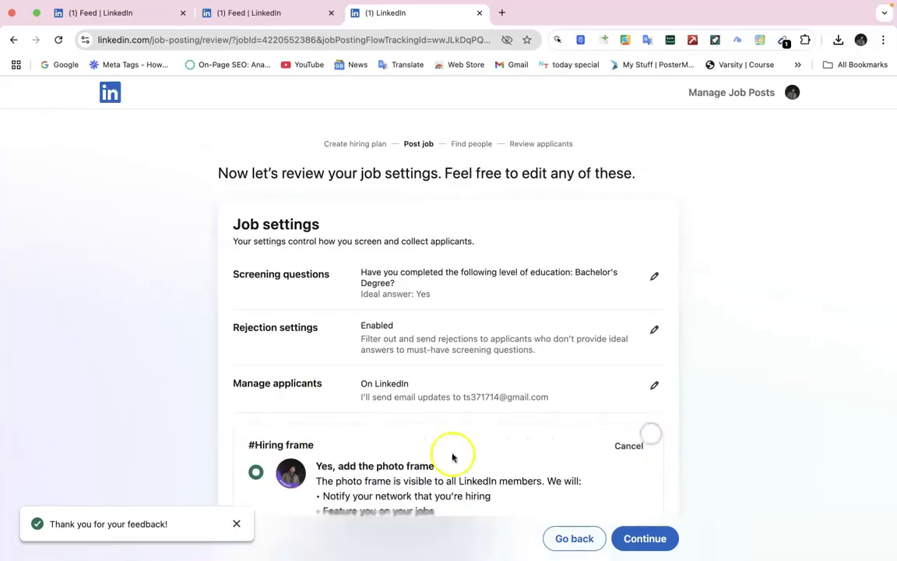
pyautogui.scroll(-3, 421, 474)
pyautogui.click(347, 413)
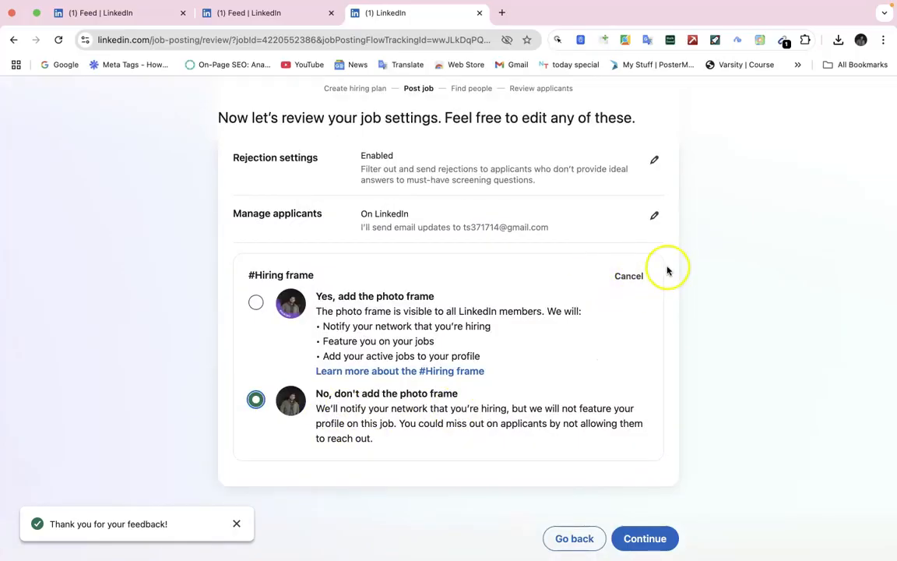
pyautogui.click(619, 275)
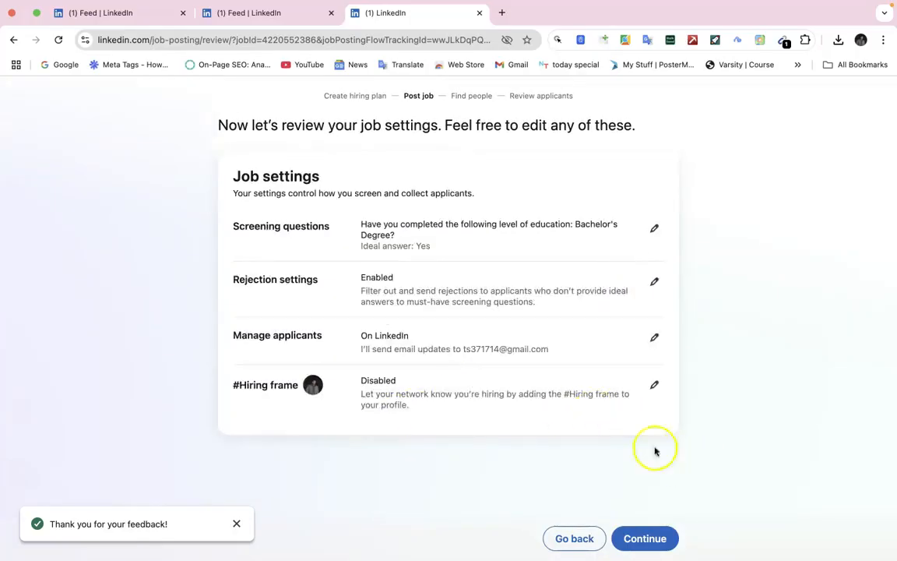
pyautogui.click(651, 535)
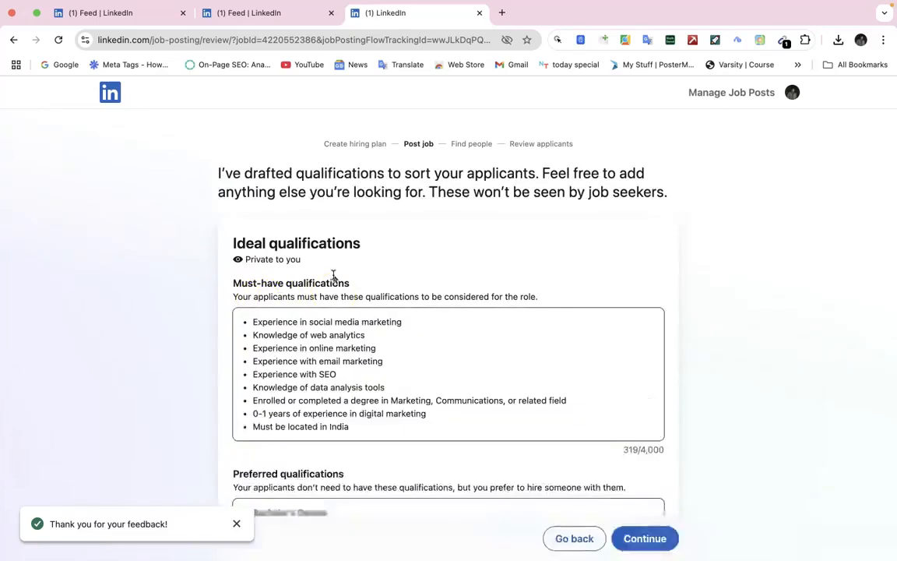
# - Review the drafted must-have and preferred qualifications and continue without editing them
pyautogui.scroll(-1, 389, 351)
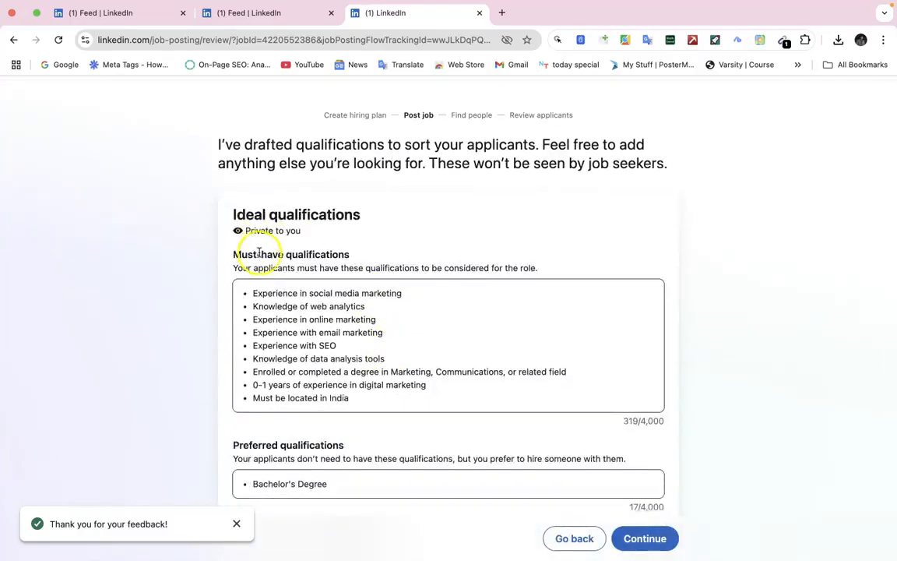
pyautogui.scroll(-3, 248, 357)
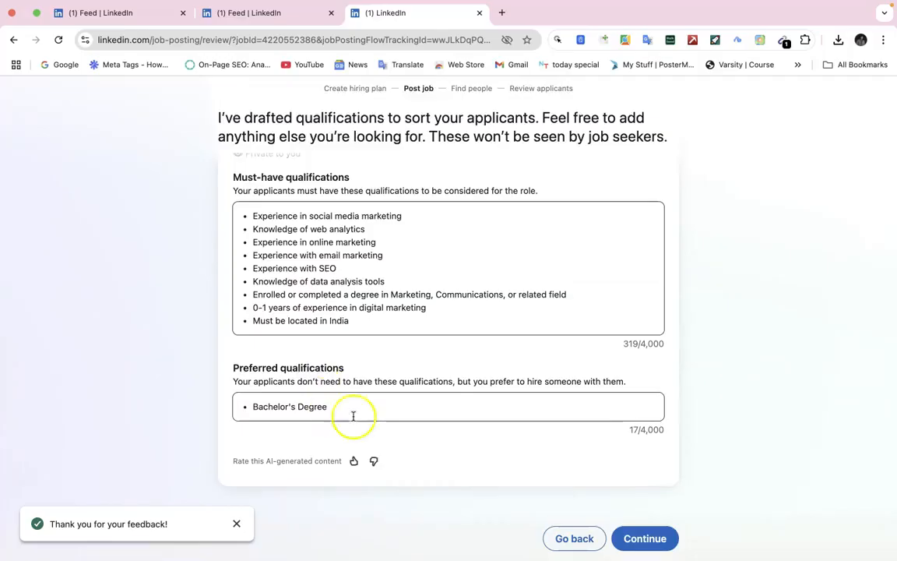
pyautogui.click(644, 535)
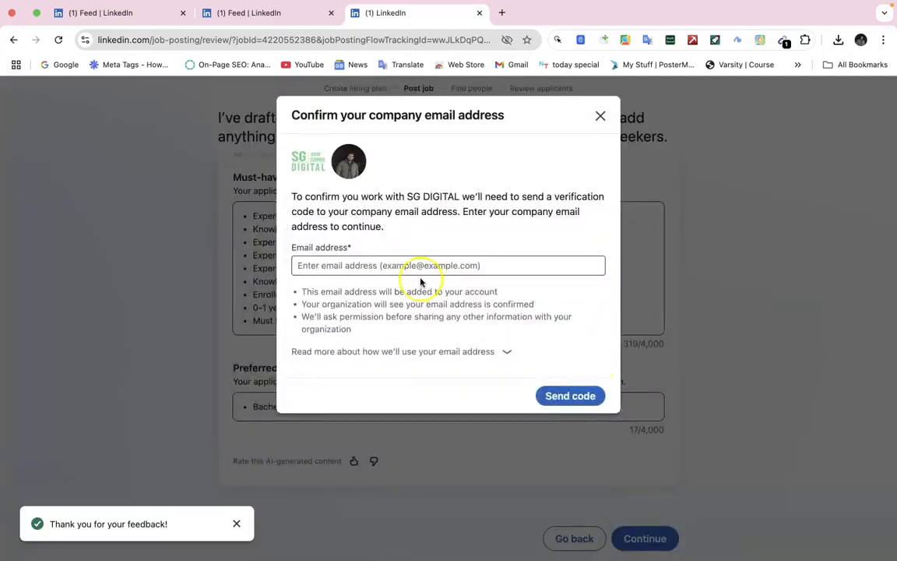
# - Read the company email confirmation request for SG DIGITAL, including how the verification code is sent and the address is used
pyautogui.click(379, 267)
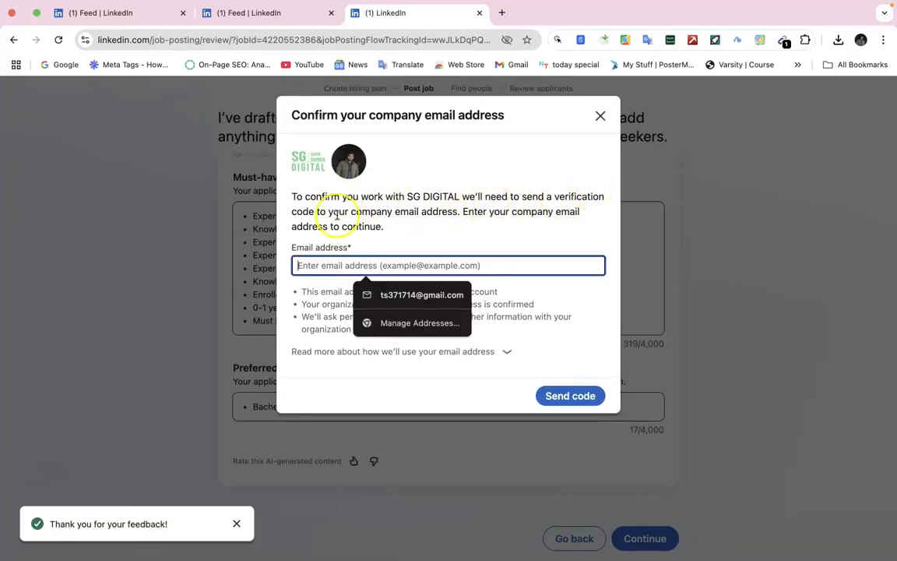
pyautogui.click(369, 214)
pyautogui.moveTo(369, 215); pyautogui.dragTo(428, 220)
pyautogui.click(511, 219)
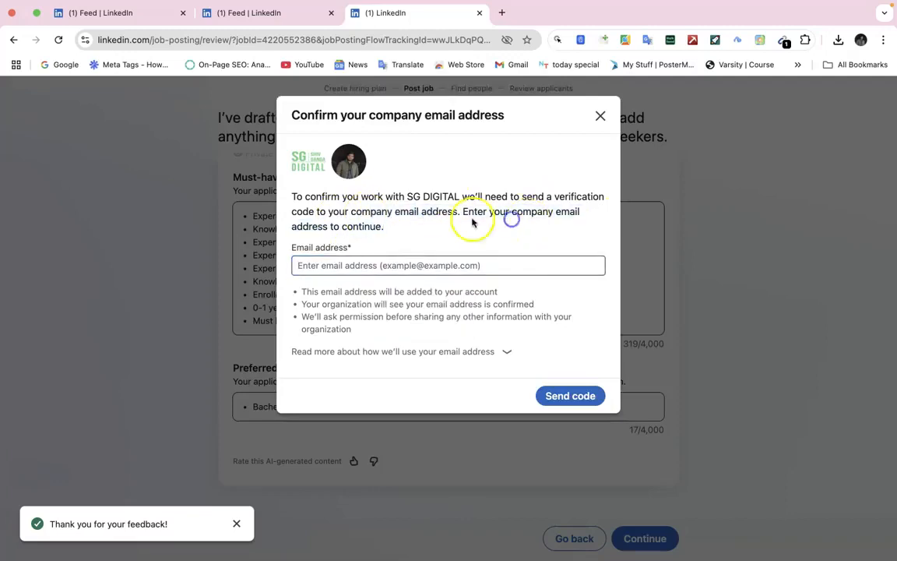
pyautogui.click(301, 266)
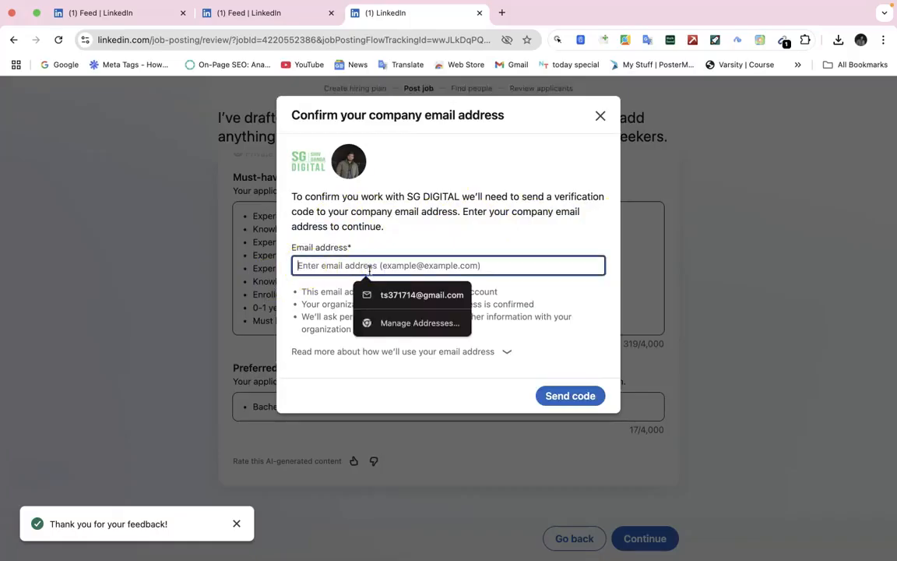
pyautogui.click(340, 286)
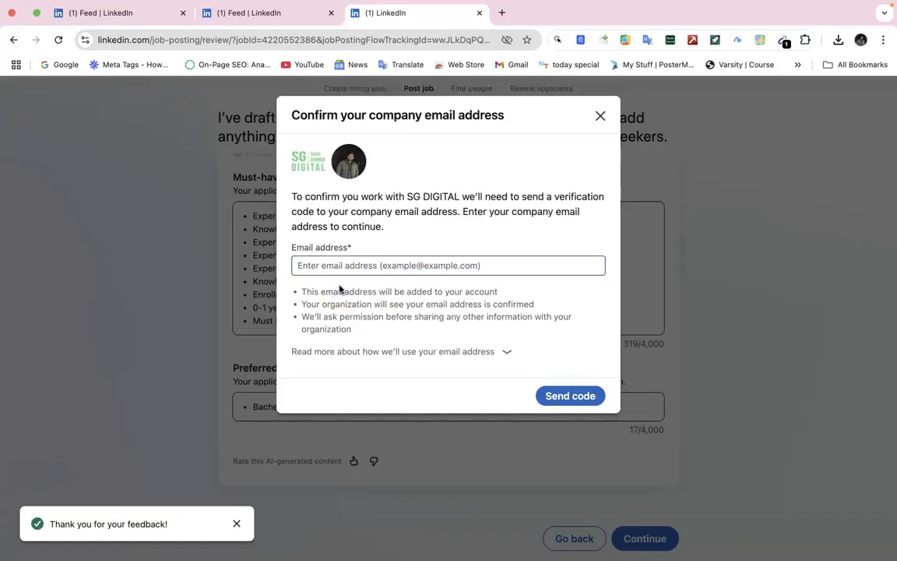
pyautogui.click(373, 271)
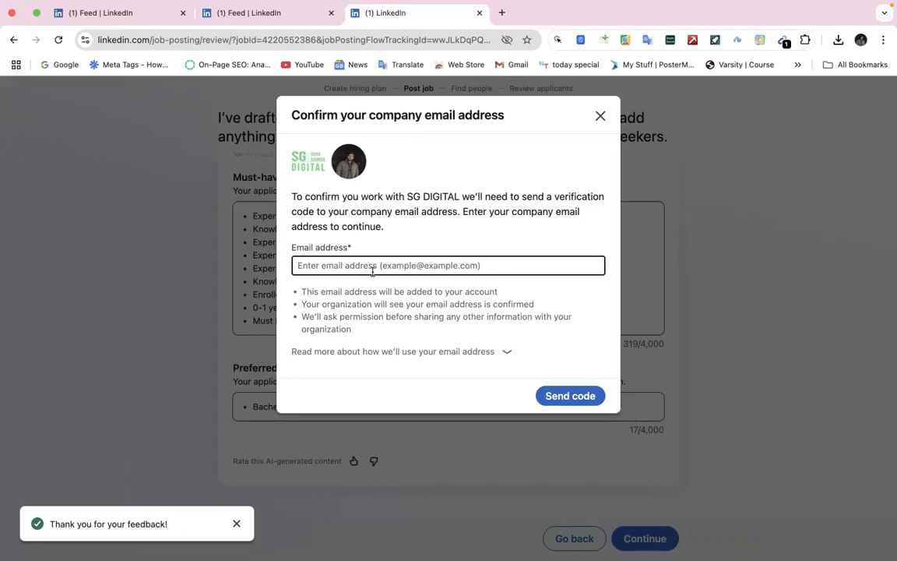
pyautogui.click(373, 267)
pyautogui.write('support@s')
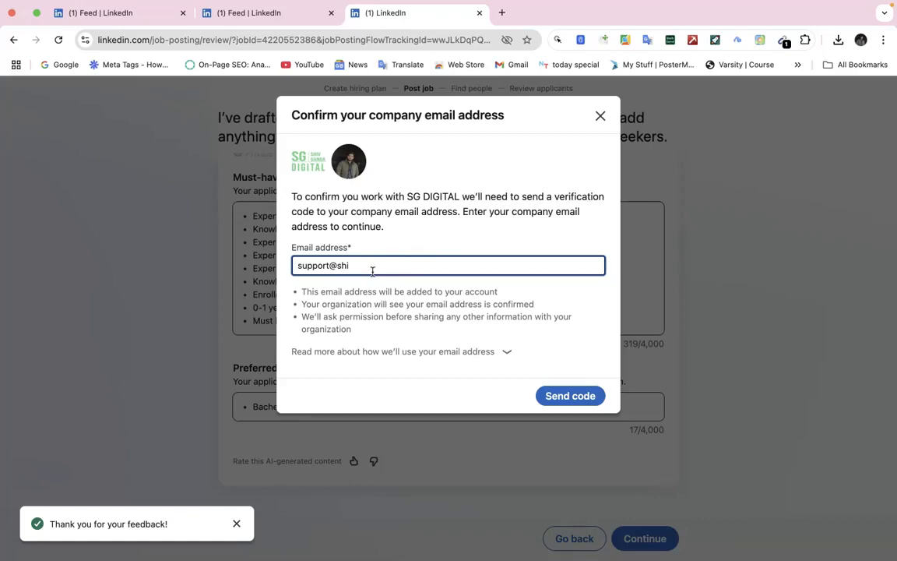
pyautogui.press('BackSpace')
pyautogui.press('BackSpace')
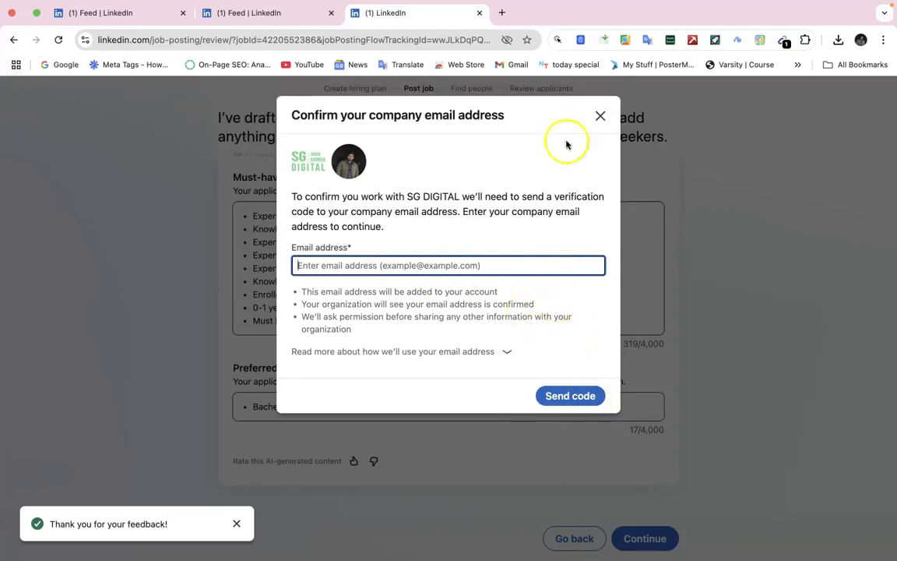
# - Close the company email confirmation without sending a code and look through the draft job posts under Manage Job Posts
pyautogui.click(601, 111)
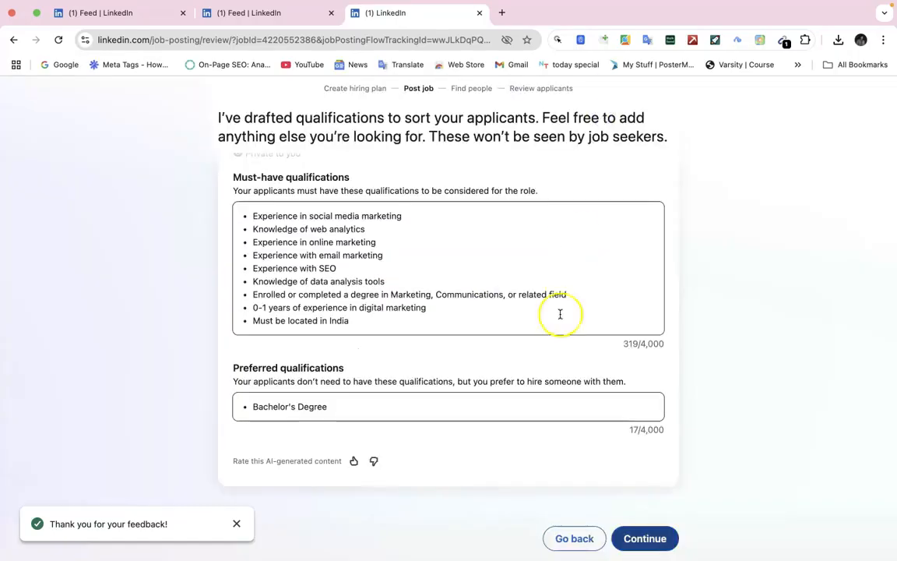
pyautogui.scroll(3, 560, 314)
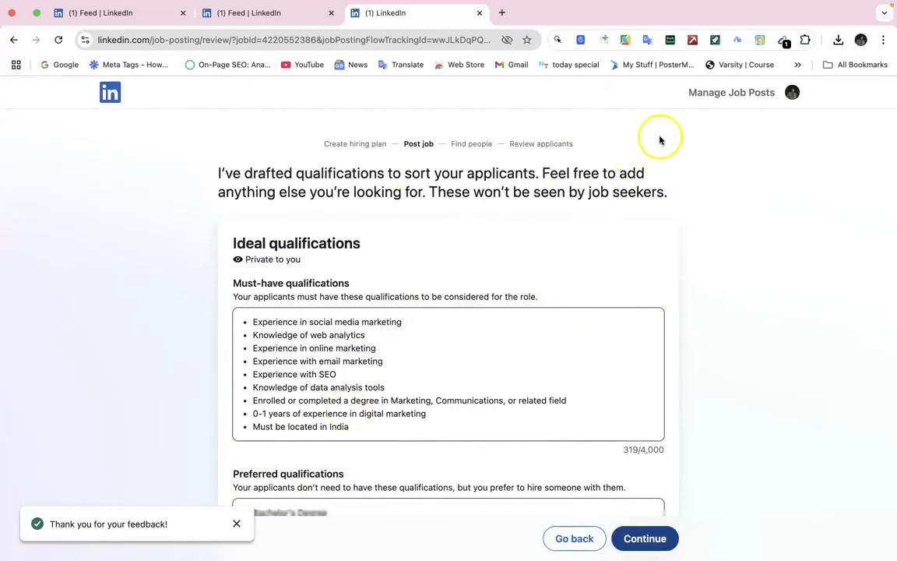
pyautogui.click(756, 95)
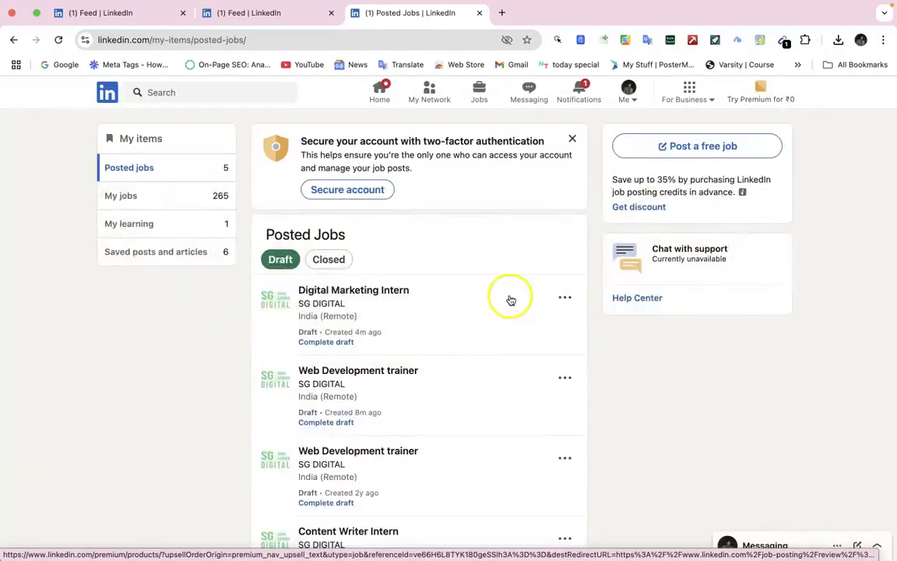
pyautogui.scroll(-1, 364, 335)
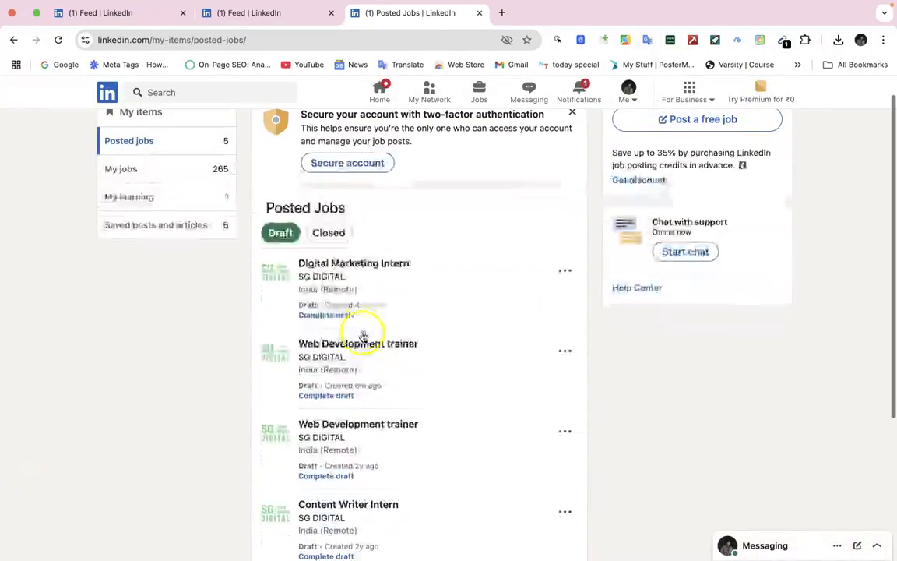
pyautogui.scroll(-3, 380, 321)
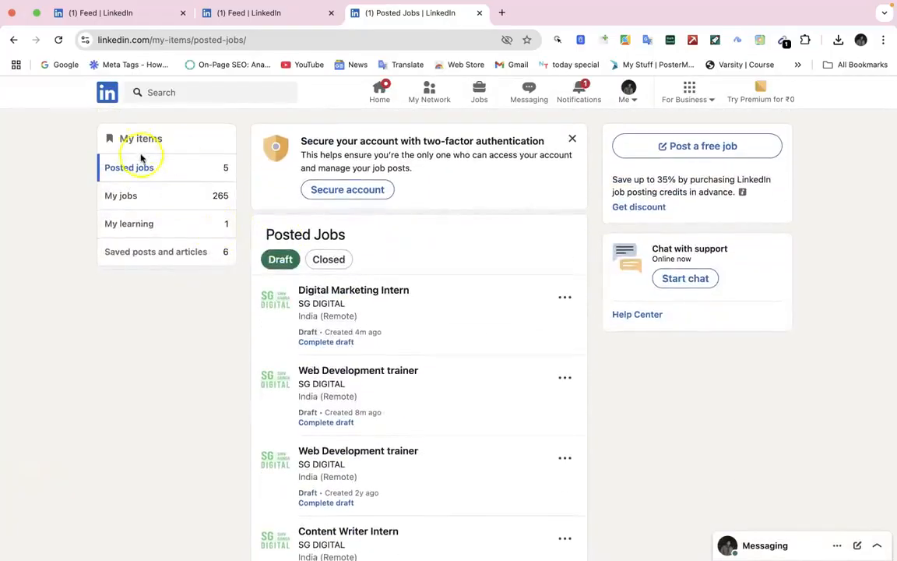
pyautogui.scroll(-3, 415, 462)
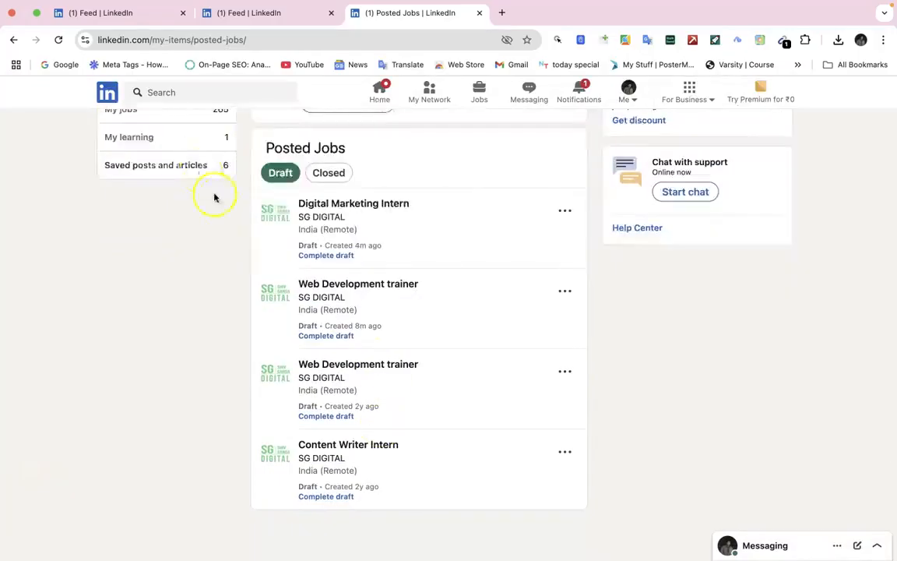
# - Open the closed Web Development trainer job post and read its full description and screening questions
pyautogui.click(329, 258)
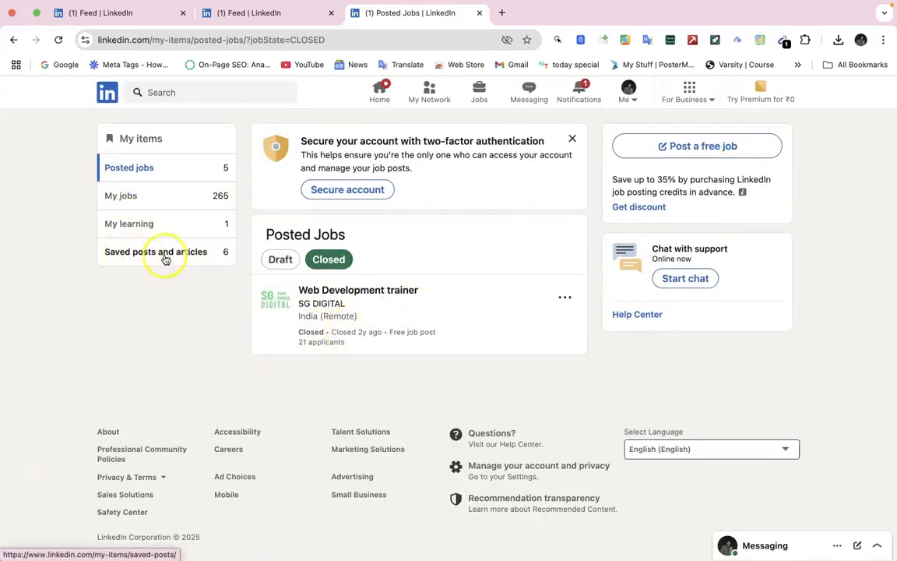
pyautogui.click(334, 307)
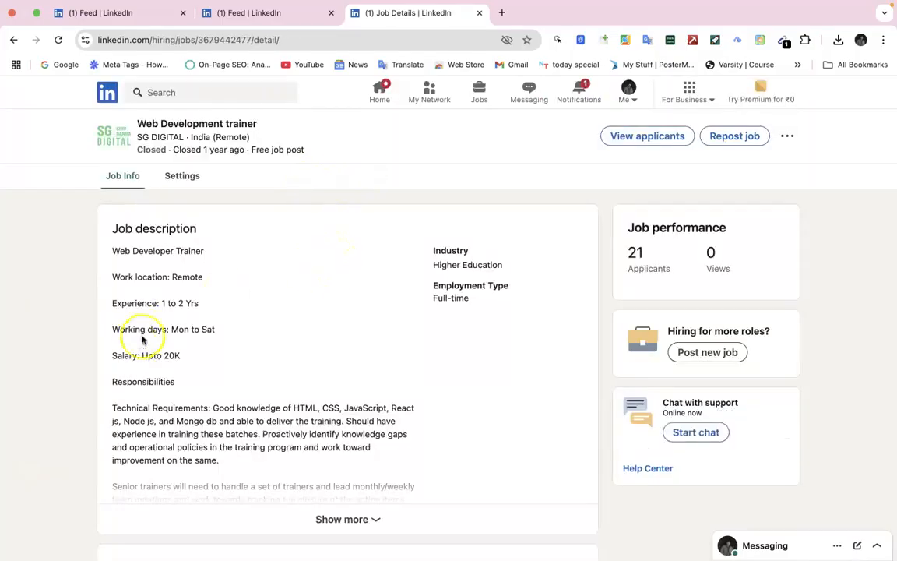
pyautogui.scroll(-1, 193, 312)
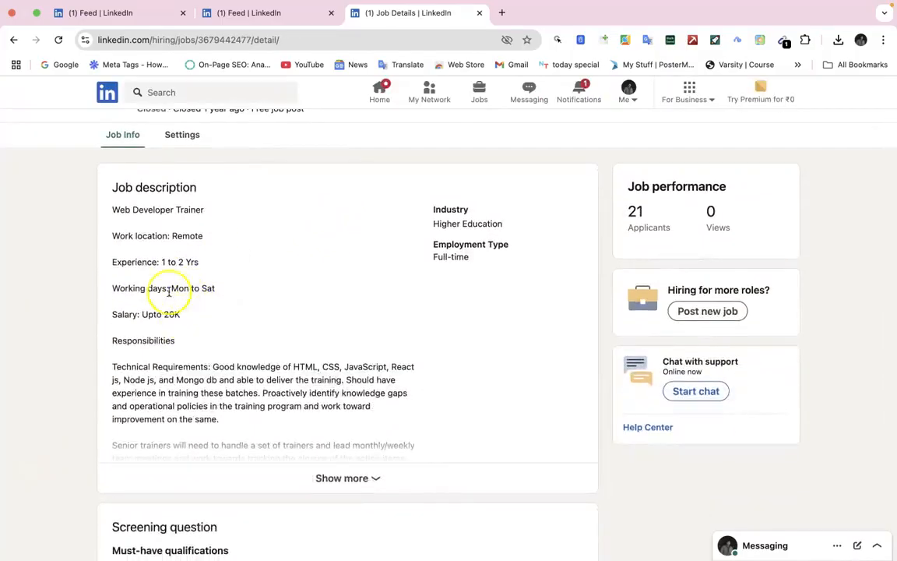
pyautogui.scroll(-4, 171, 302)
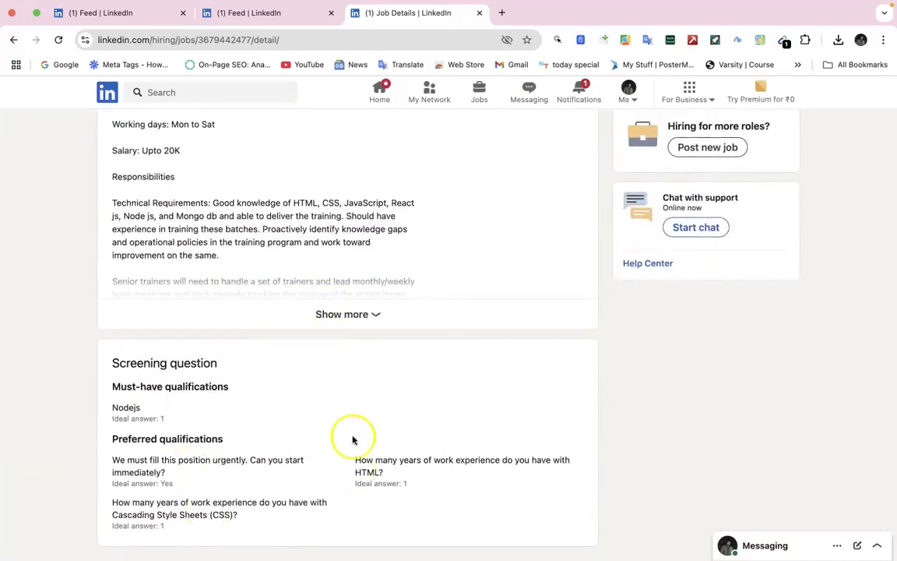
pyautogui.click(360, 314)
pyautogui.scroll(-5, 280, 499)
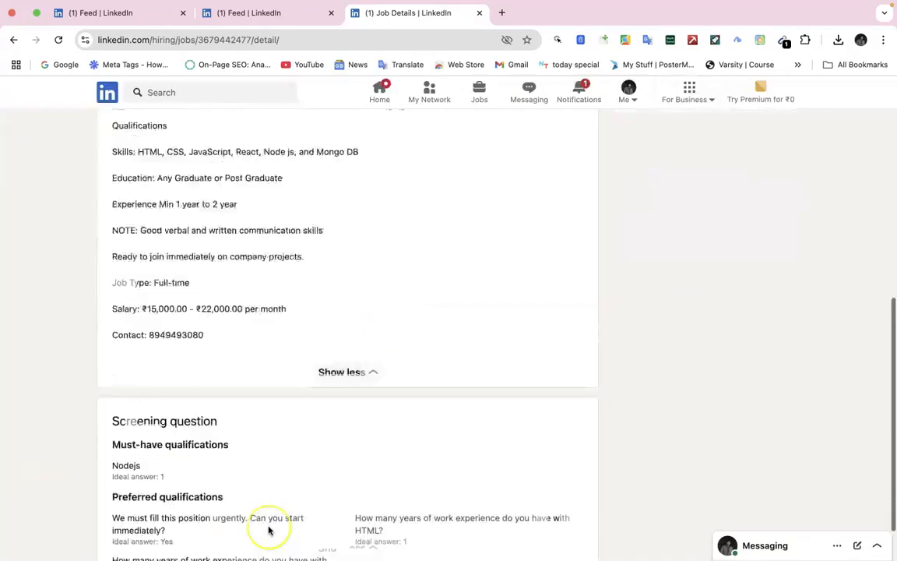
pyautogui.scroll(10, 268, 530)
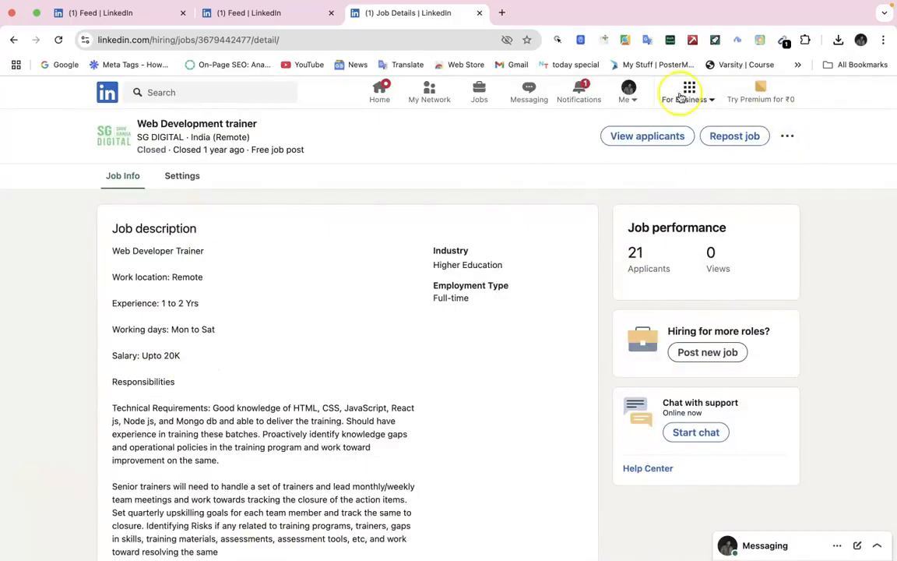
# - View the Web Development trainer job's applicants, dismiss the LinkedIn Jobs welcome, and examine the first application
pyautogui.click(641, 139)
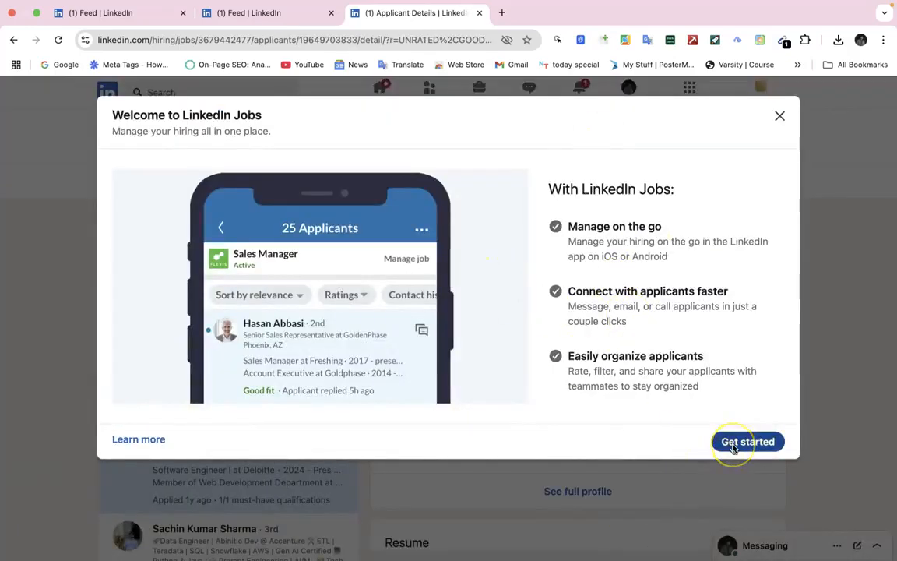
pyautogui.click(781, 116)
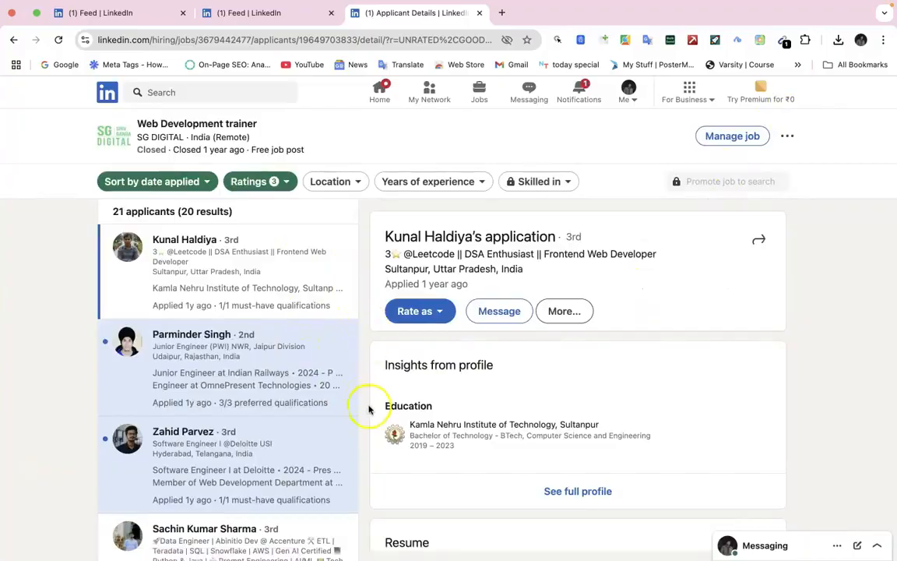
pyautogui.scroll(-1, 369, 408)
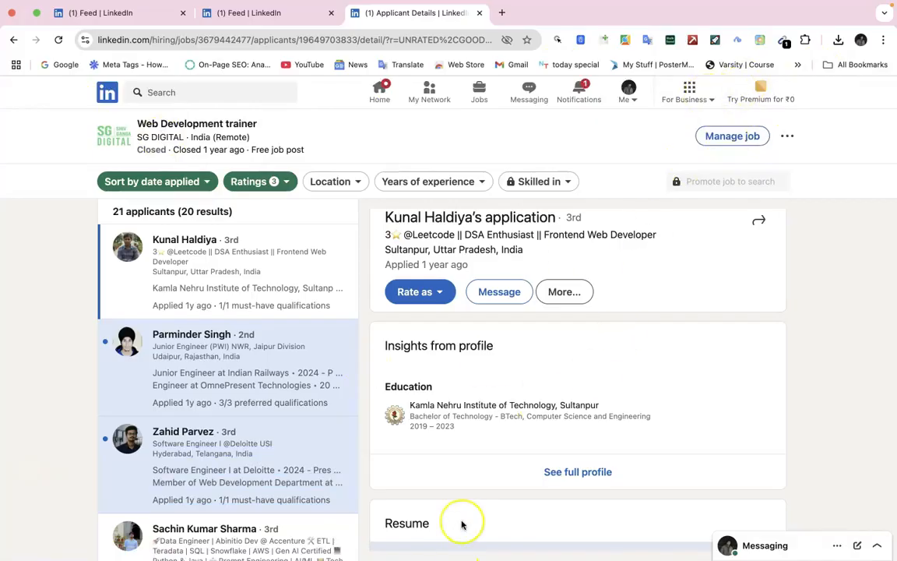
# - Open Hire on LinkedIn from the business services and return to the applicant details page without signing in
pyautogui.click(693, 95)
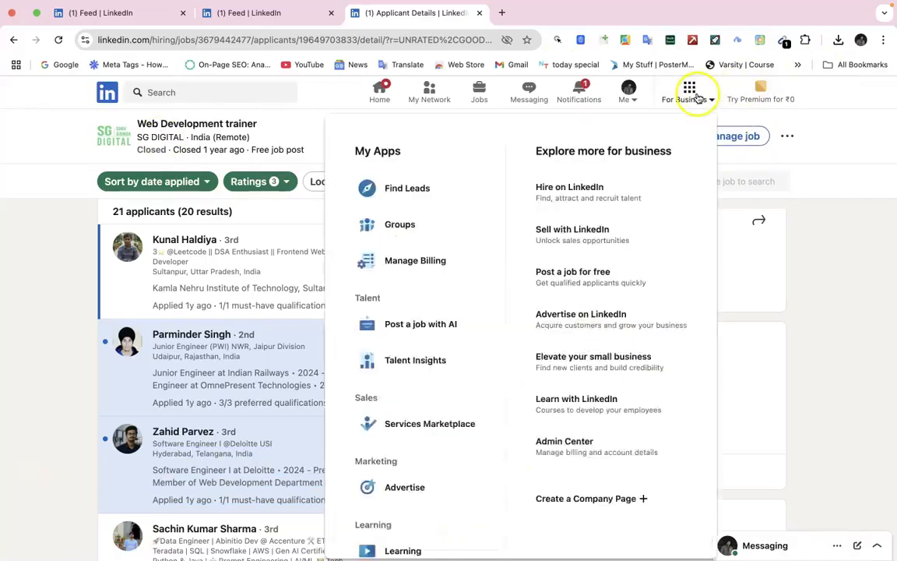
pyautogui.click(554, 185)
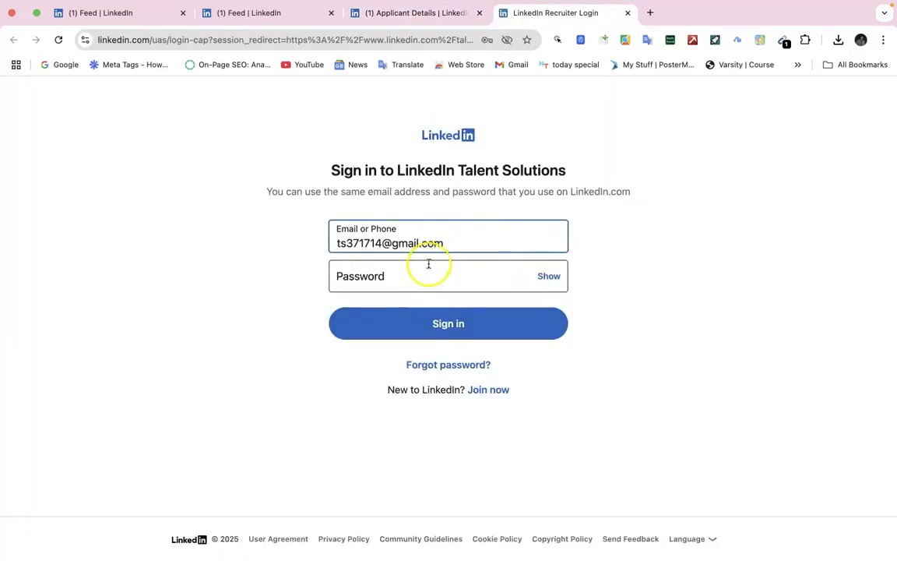
pyautogui.click(386, 18)
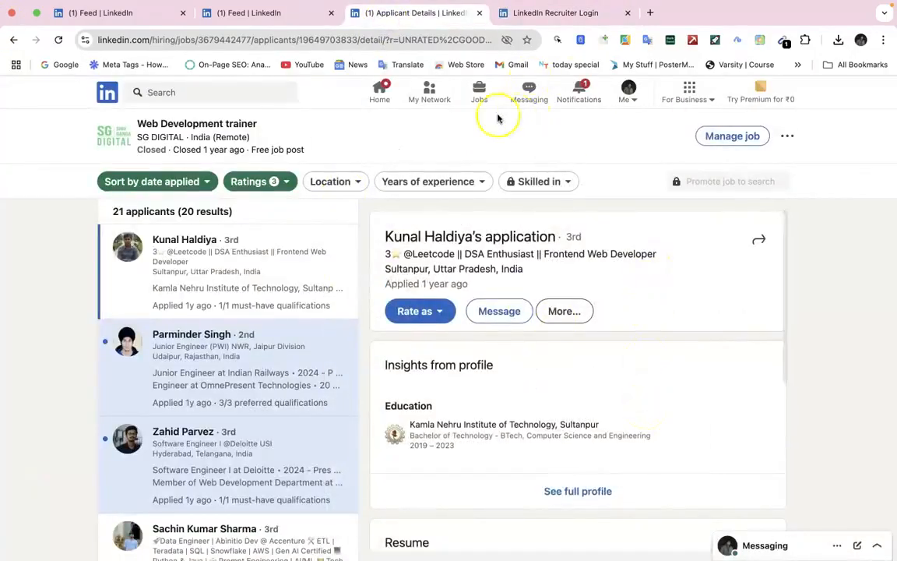
# - Open the Jobs page and browse its top job picks, premium suggestions and job collections
pyautogui.click(470, 90)
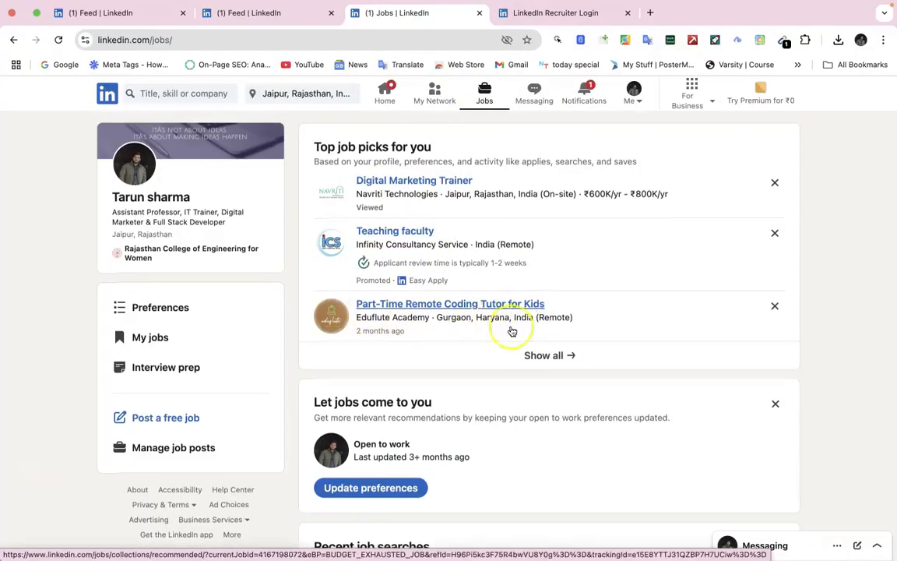
pyautogui.scroll(-5, 511, 330)
pyautogui.scroll(-3, 512, 330)
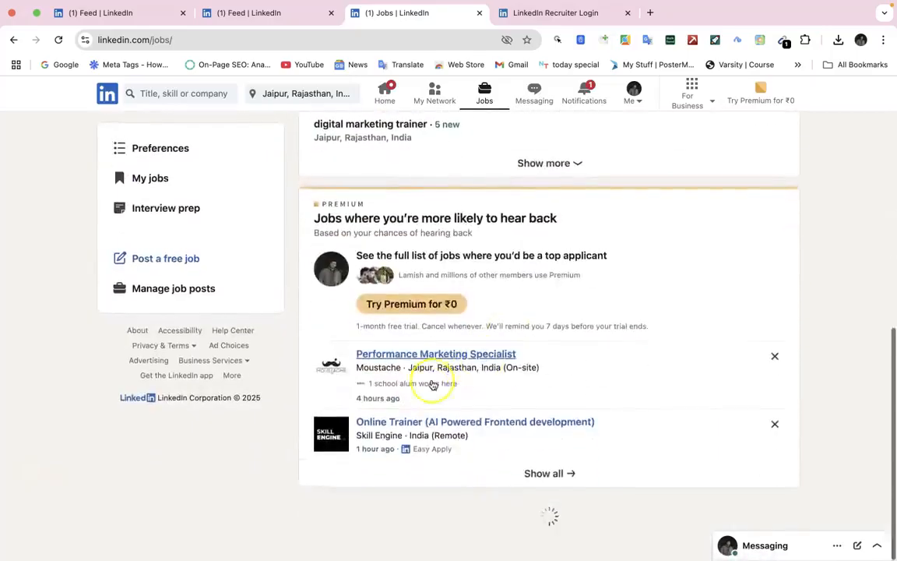
pyautogui.scroll(-3, 428, 391)
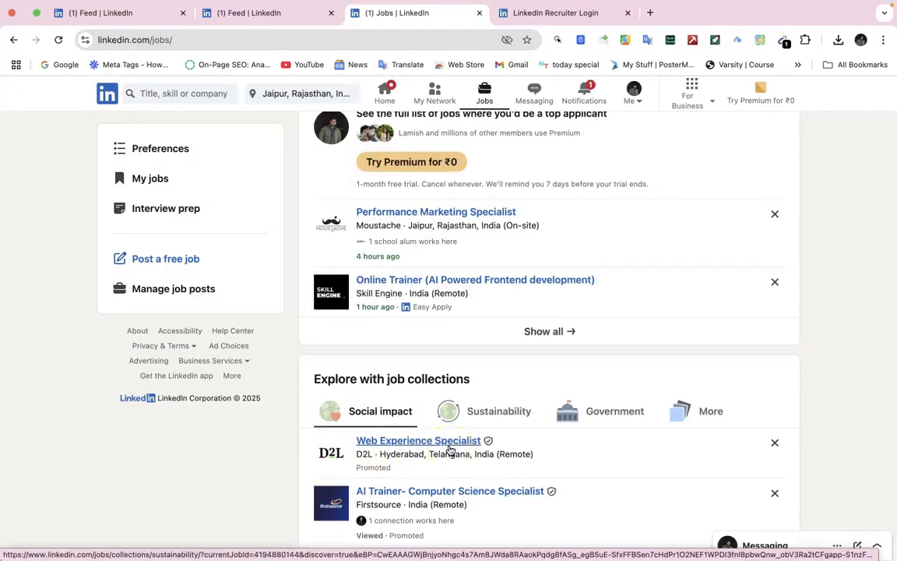
# - Open the list of business apps and services
pyautogui.click(692, 92)
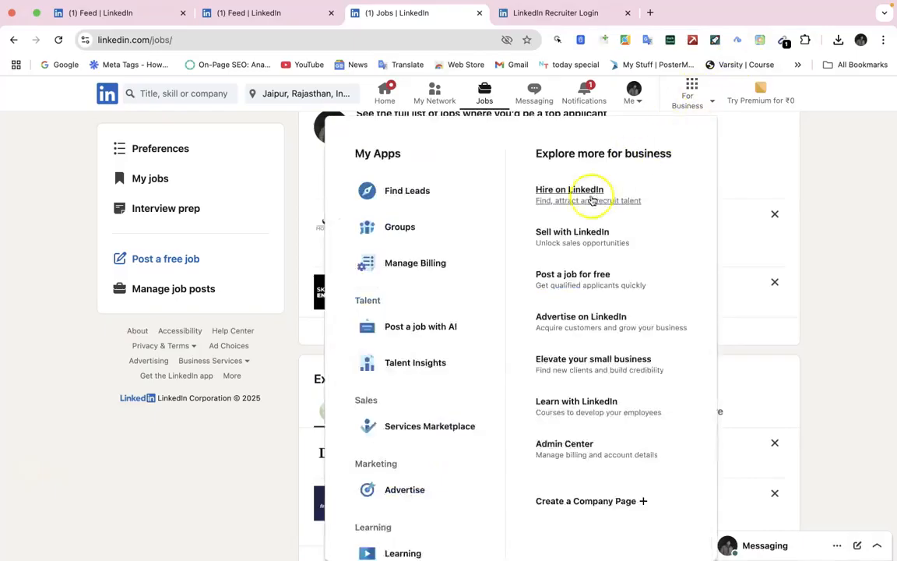